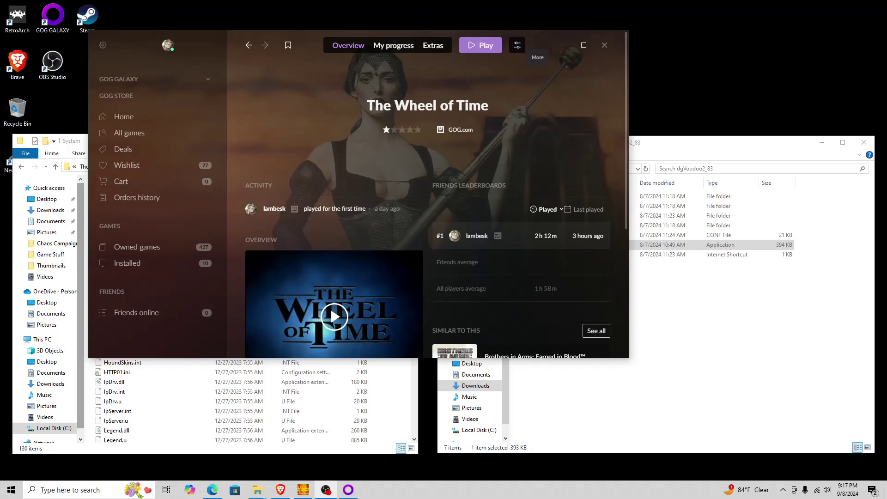
Expand The Wheel of Time's More menu to reveal its Additional executables, such as Video Setup.
{"action": "left_click", "coordinate": [517, 45]}
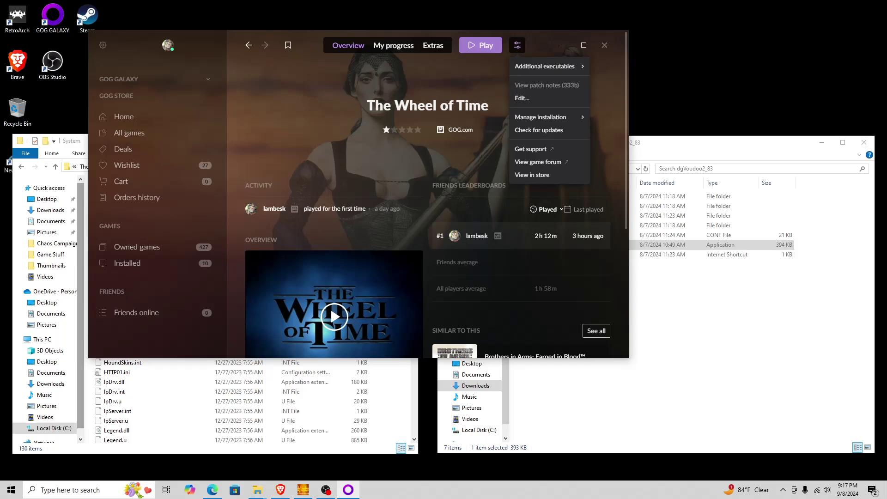
{"action": "mouse_move", "coordinate": [546, 66]}
Run Video Setup, confirm 3dfx Glide for Windows is the selected device, and close it.
{"action": "left_click", "coordinate": [453, 66]}
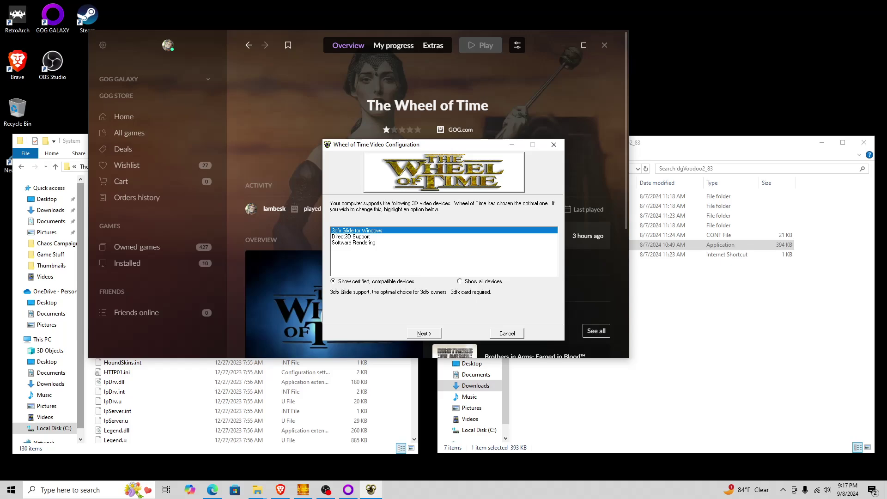
{"action": "key", "text": "Escape"}
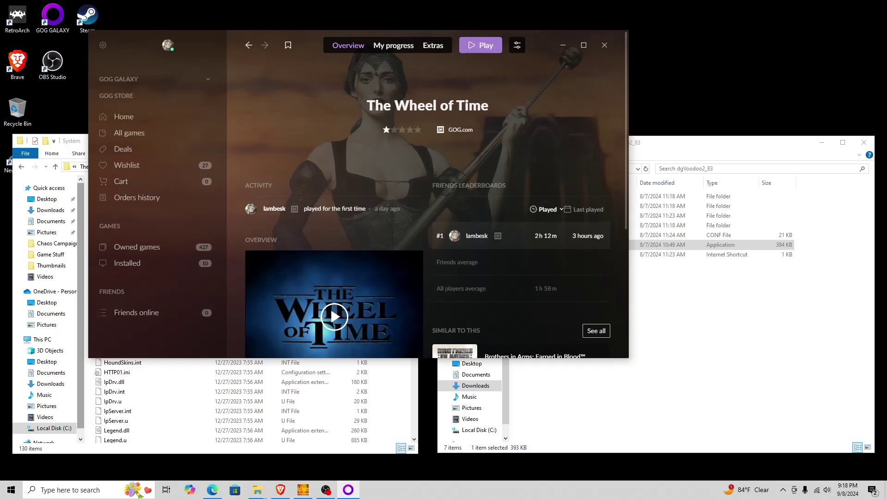
{"action": "key", "text": "alt+Tab"}
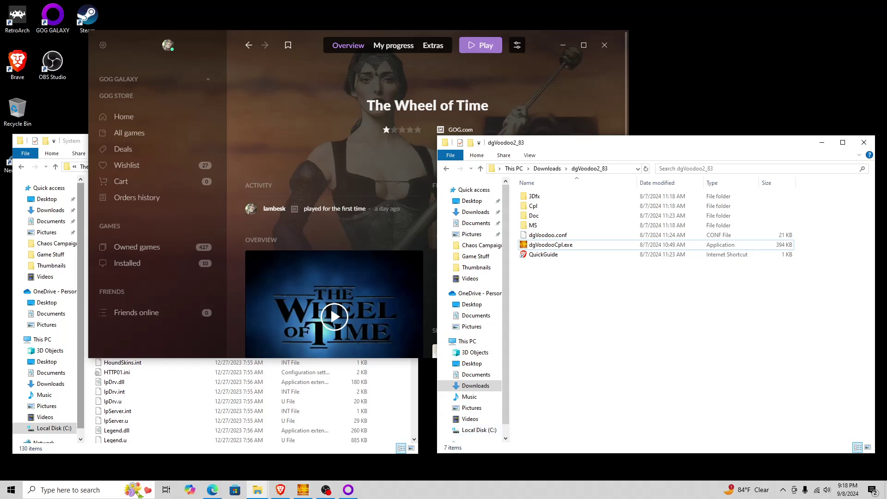
Bring forward the Explorer window showing the game's System folder with its Glide DLLs.
{"action": "key", "text": "alt+Tab"}
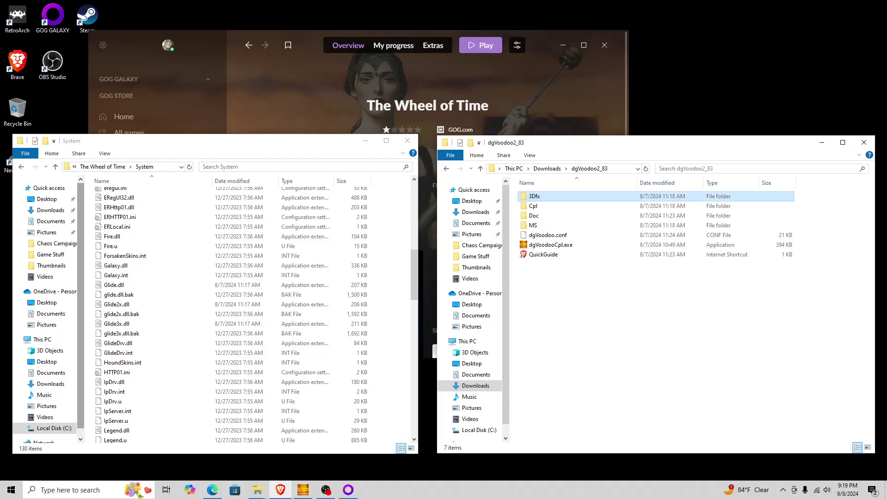
Navigate into dgVoodoo's 3Dfx\x86 folder, look inside Napalm, and return to x86.
{"action": "double_click", "coordinate": [535, 196]}
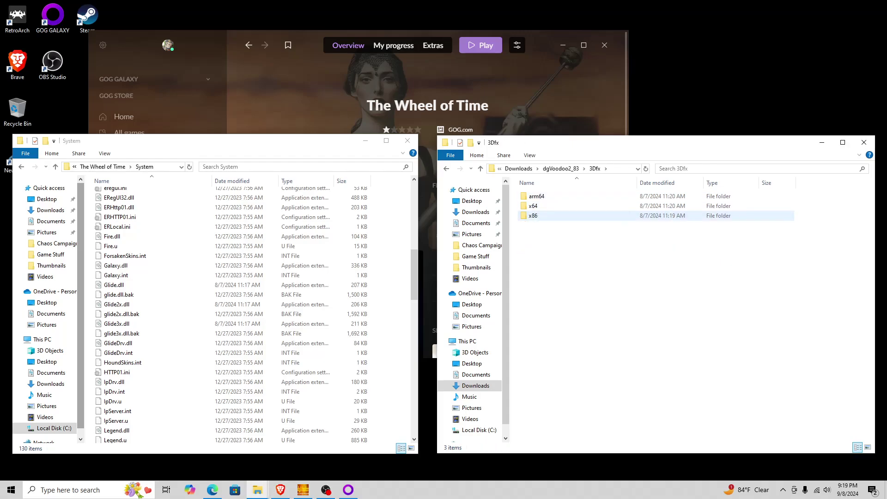
{"action": "left_click", "coordinate": [533, 216]}
{"action": "double_click", "coordinate": [533, 216]}
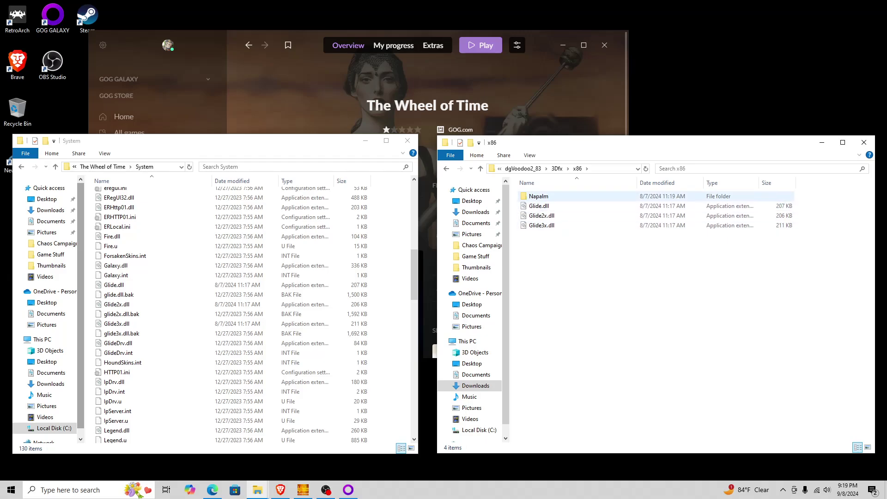
{"action": "left_click", "coordinate": [538, 196]}
{"action": "key", "text": "Return"}
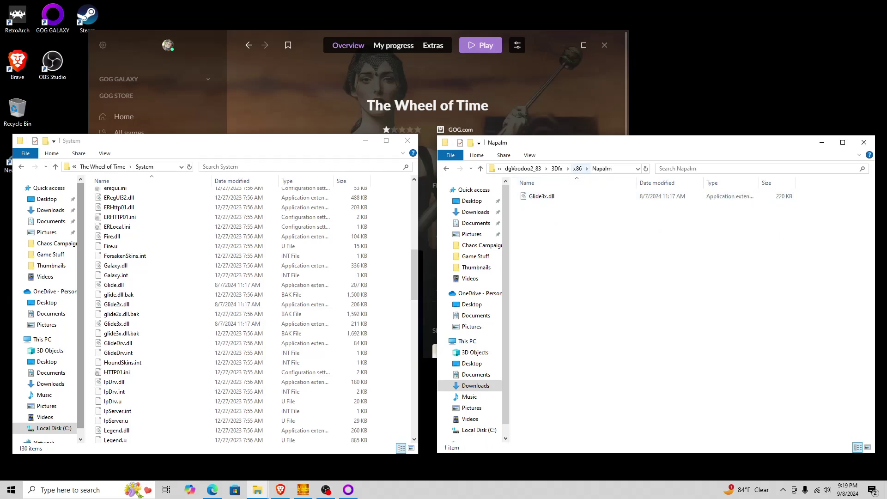
{"action": "left_click", "coordinate": [577, 168]}
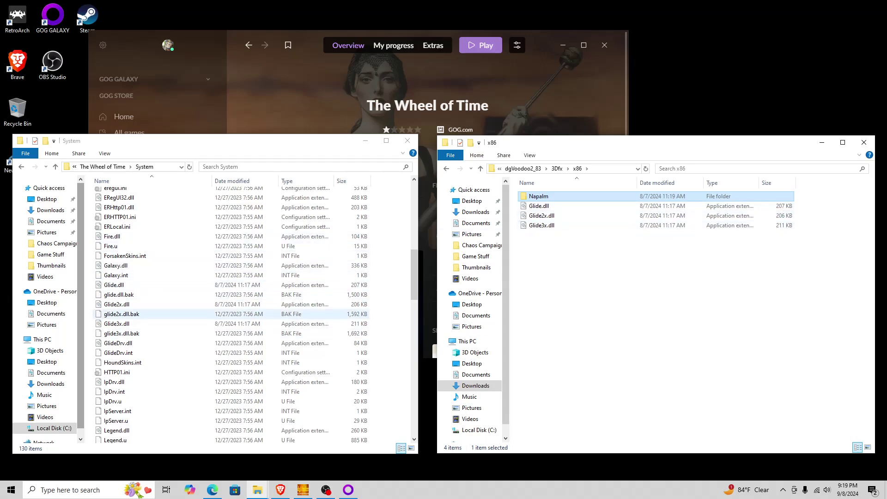
{"action": "left_click", "coordinate": [138, 167]}
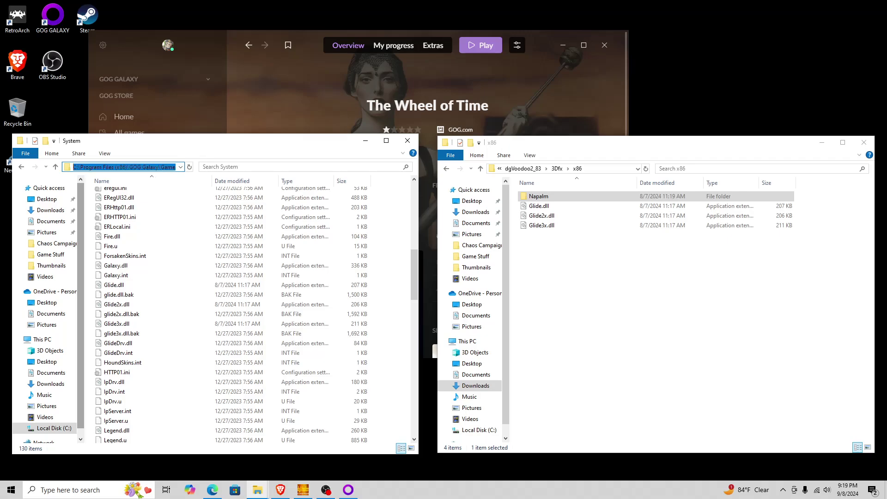
{"action": "key", "text": "Home"}
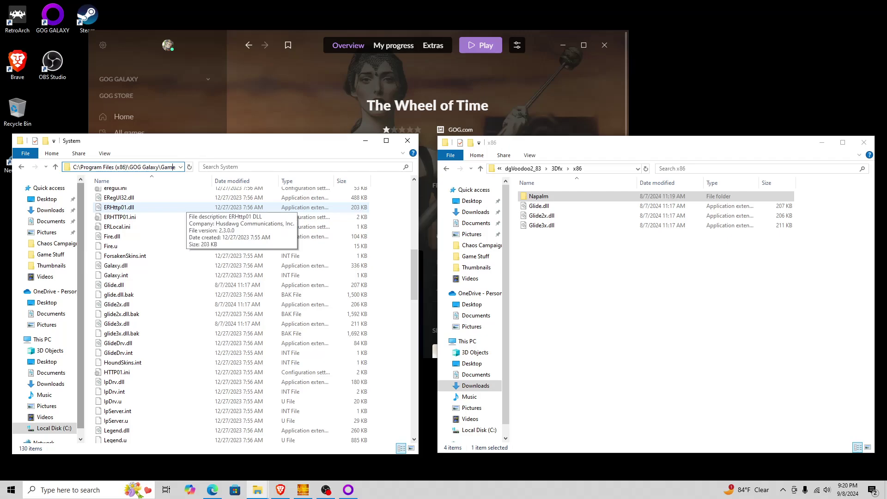
{"action": "key", "text": "Right"}
{"action": "key", "text": "Right"}
{"action": "key", "text": "Right"}
{"action": "key", "text": "Right"}
{"action": "key", "text": "Right"}
{"action": "key", "text": "Right"}
{"action": "key", "text": "Right"}
{"action": "key", "text": "Right"}
{"action": "key", "text": "Right"}
{"action": "key", "text": "Right"}
{"action": "key", "text": "Right"}
{"action": "key", "text": "Right"}
{"action": "key", "text": "Right"}
{"action": "key", "text": "Right"}
{"action": "key", "text": "Right"}
{"action": "key", "text": "Right"}
{"action": "key", "text": "Right"}
{"action": "key", "text": "Right"}
{"action": "key", "text": "Right"}
{"action": "key", "text": "Right"}
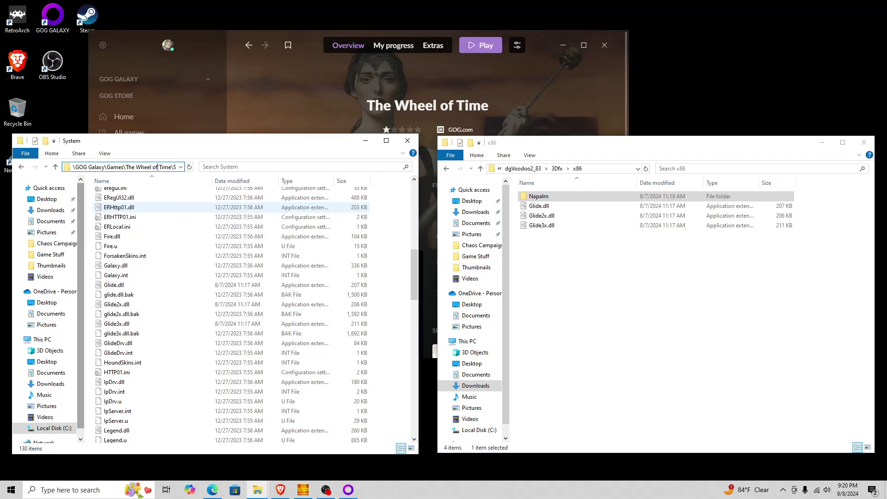
{"action": "key", "text": "Right"}
{"action": "key", "text": "Right"}
{"action": "key", "text": "Right"}
{"action": "key", "text": "Right"}
{"action": "key", "text": "Right"}
{"action": "key", "text": "Right"}
{"action": "key", "text": "Right"}
{"action": "key", "text": "Right"}
{"action": "key", "text": "Right"}
{"action": "key", "text": "Right"}
{"action": "key", "text": "Right"}
{"action": "key", "text": "Right"}
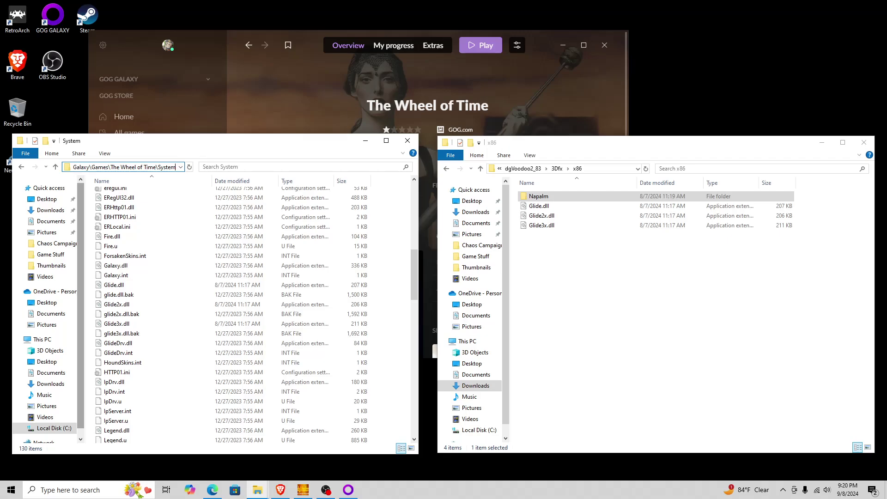
View the DirectX DLLs in dgVoodoo's MS\x86 folder, then return to dgVoodoo2_83.
{"action": "left_click", "coordinate": [523, 168]}
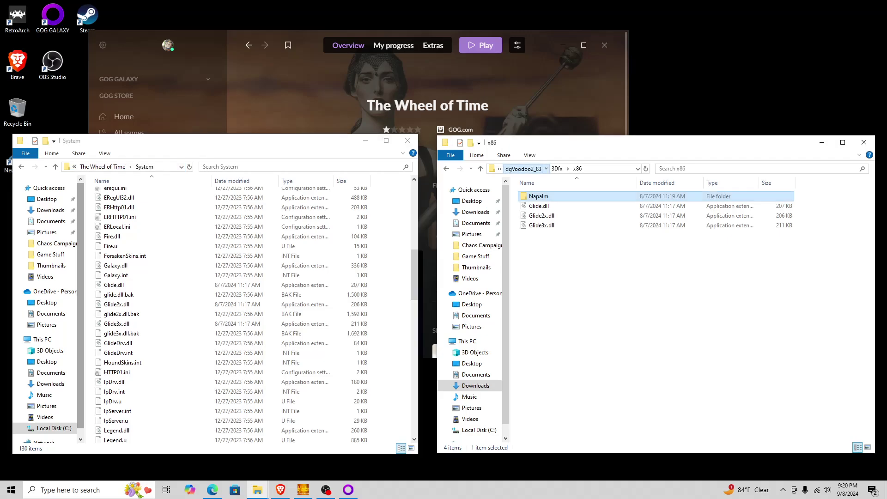
{"action": "double_click", "coordinate": [534, 226]}
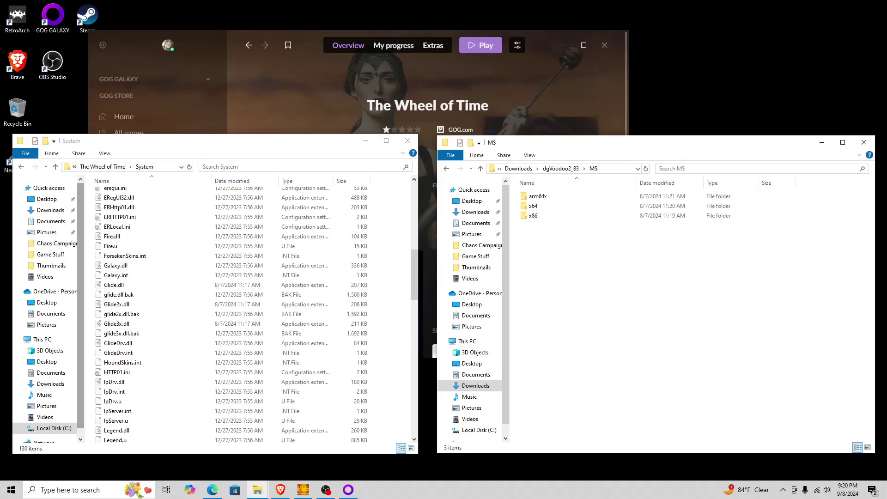
{"action": "left_click", "coordinate": [534, 216]}
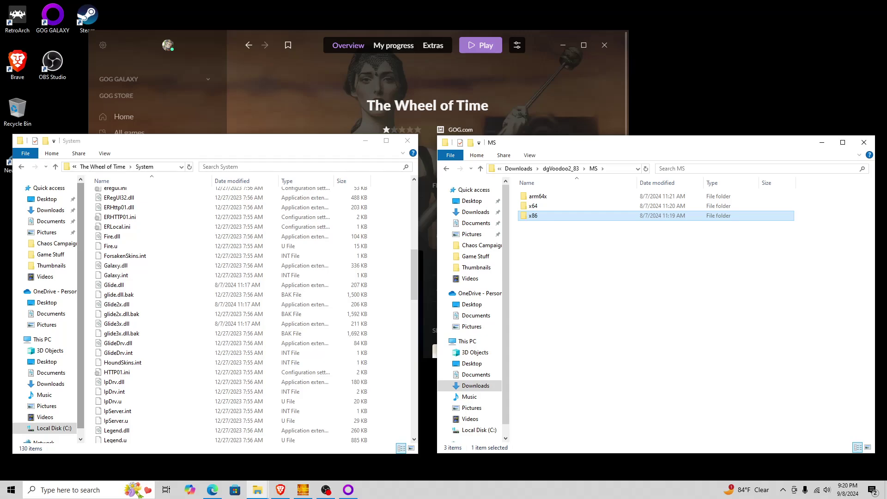
{"action": "key", "text": "Return"}
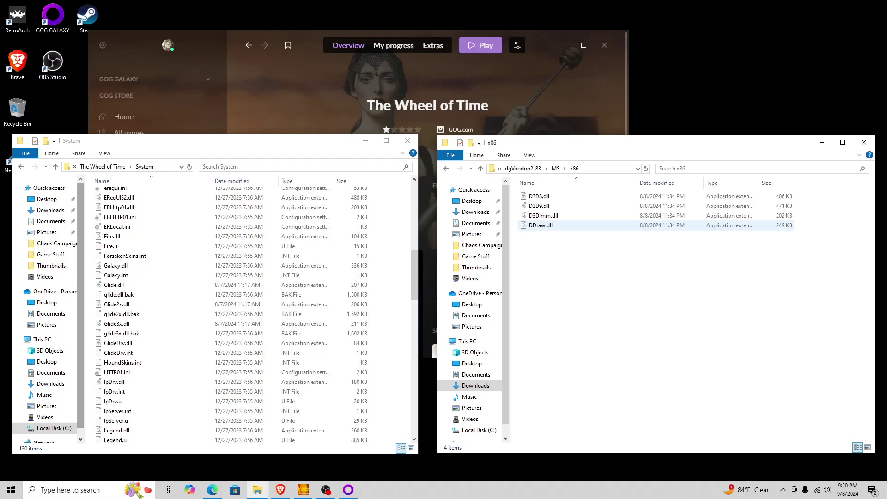
{"action": "mouse_move", "coordinate": [554, 226]}
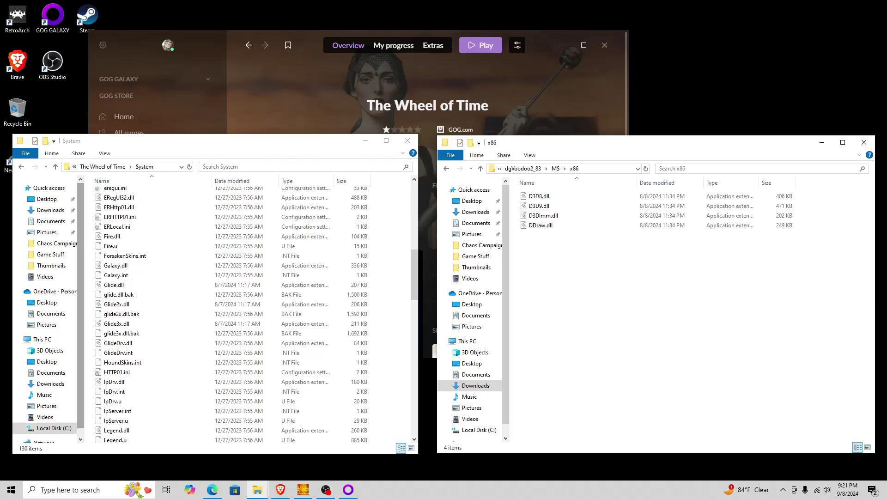
{"action": "left_click", "coordinate": [523, 168]}
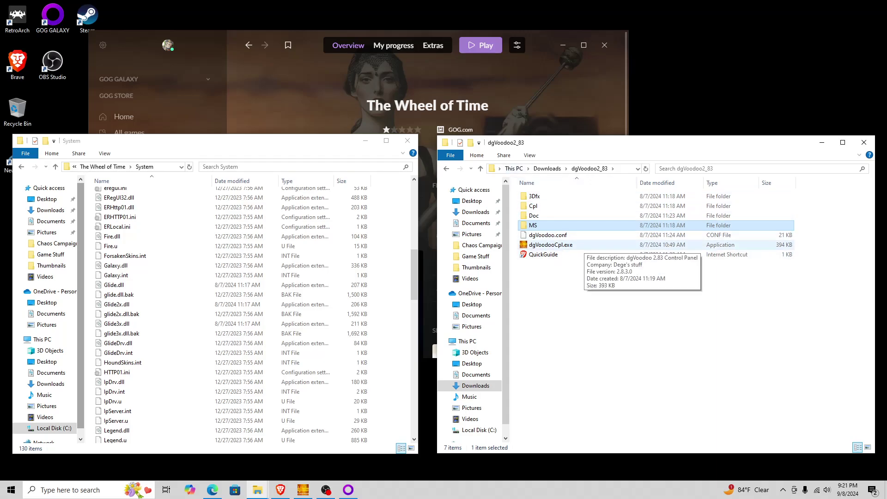
Launch dgVoodooCpl, set Scaling mode to 'Stretched, keep Aspect Ratio', and apply.
{"action": "double_click", "coordinate": [577, 245]}
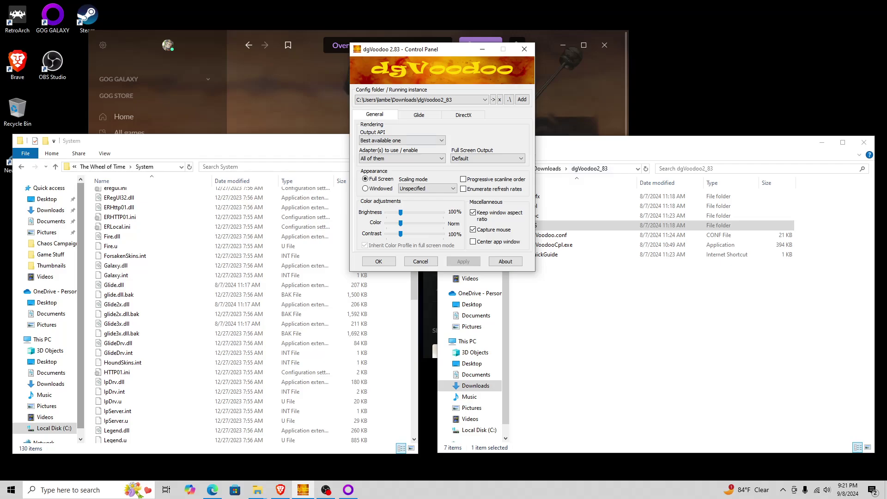
{"action": "mouse_move", "coordinate": [402, 140]}
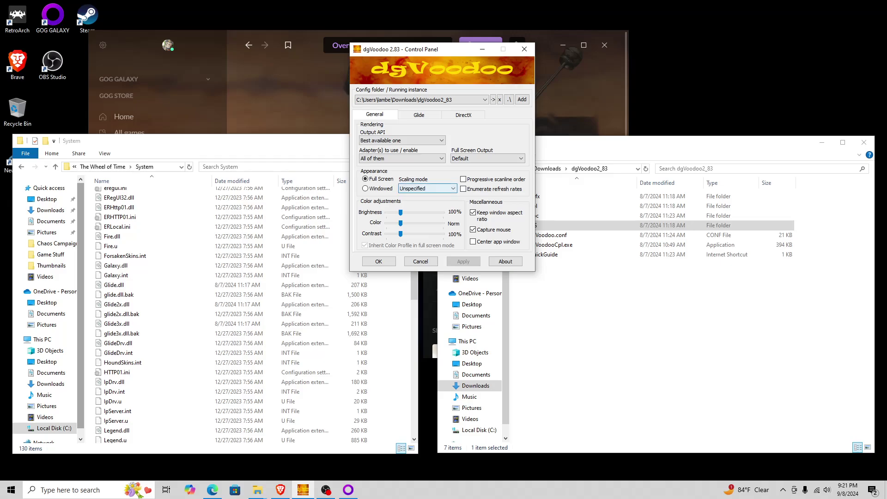
{"action": "left_click", "coordinate": [427, 188]}
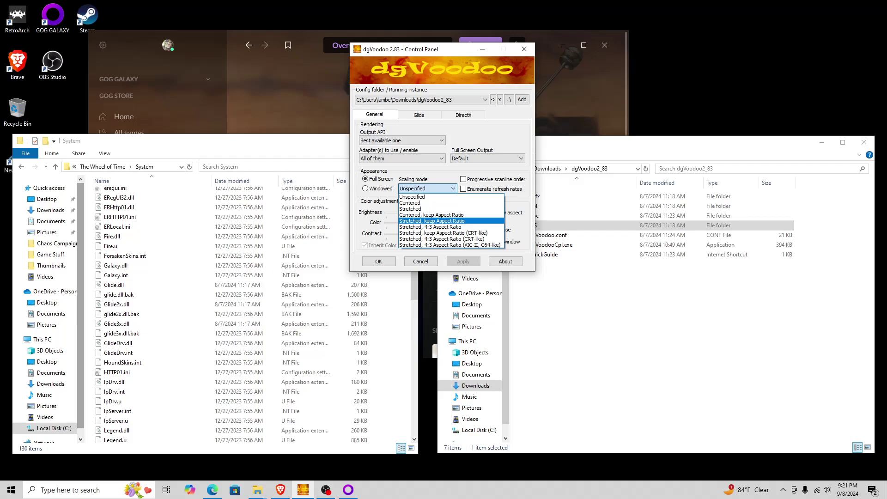
{"action": "left_click", "coordinate": [432, 221]}
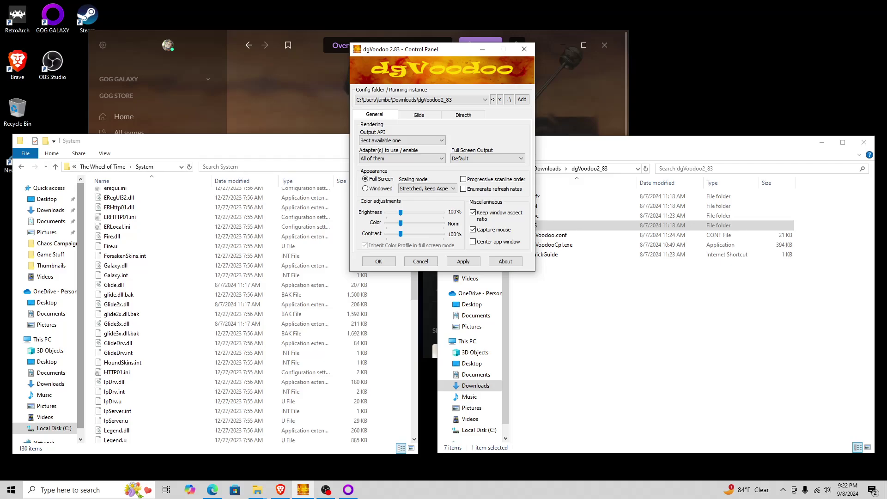
{"action": "left_click", "coordinate": [463, 261]}
Set Glide Onboard RAM to 12 MB, resolution to 1920x1080, and uncheck 3Dfx Watermark.
{"action": "left_click", "coordinate": [419, 114]}
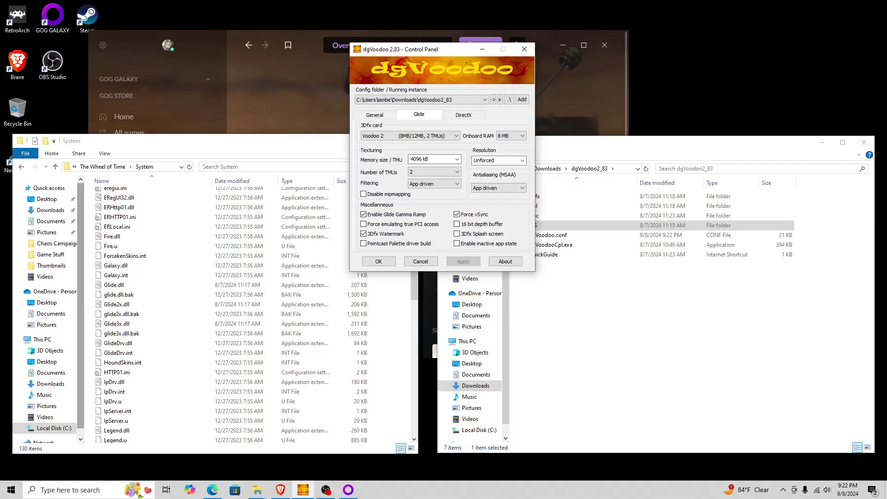
{"action": "left_click", "coordinate": [512, 135]}
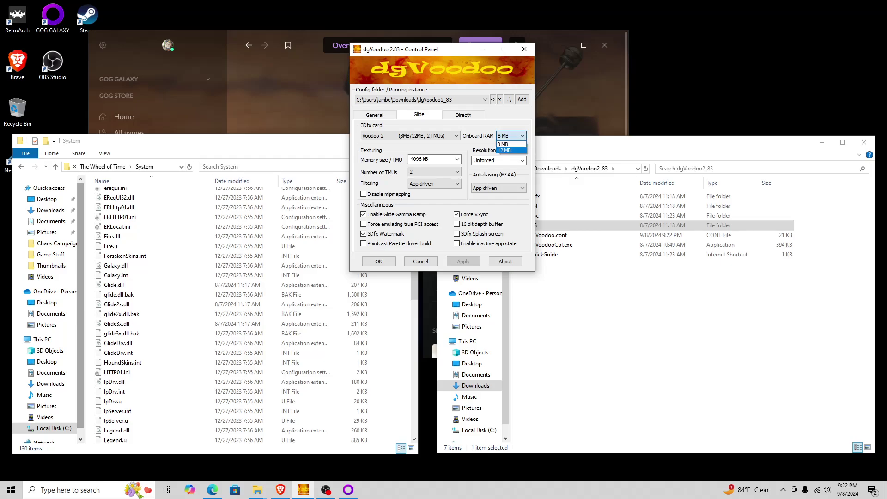
{"action": "key", "text": "Return"}
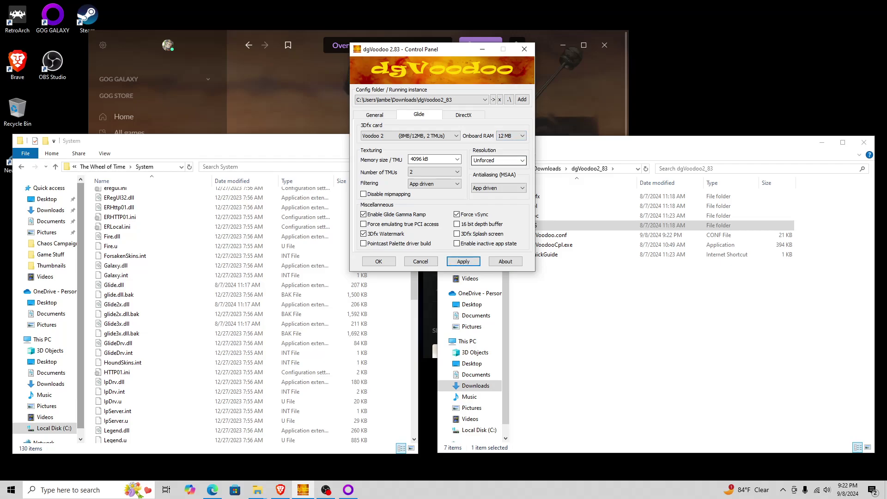
{"action": "left_click", "coordinate": [522, 161]}
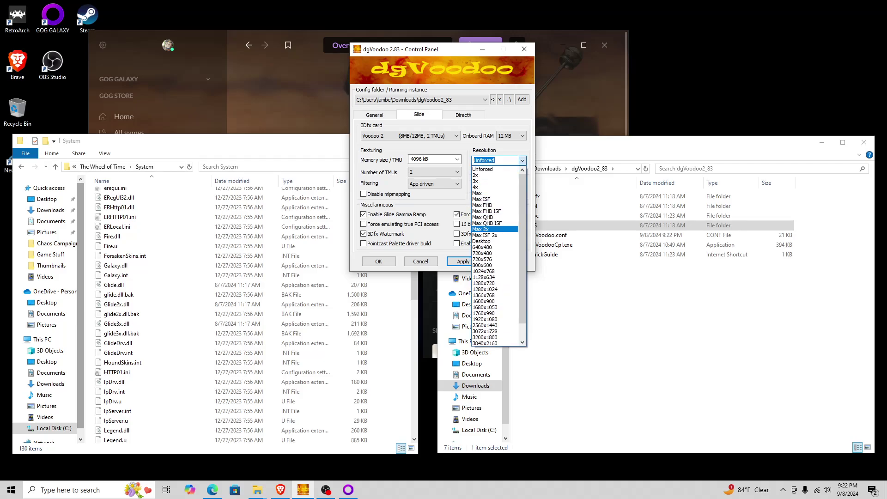
{"action": "left_click", "coordinate": [485, 319]}
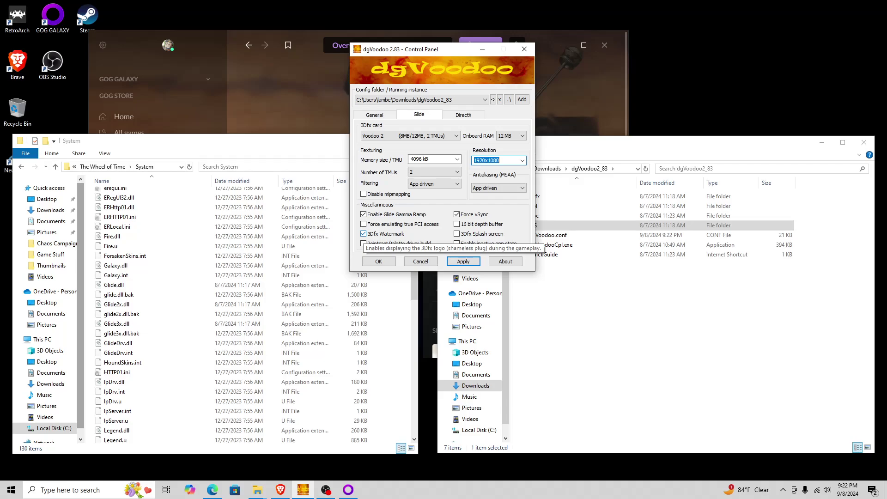
{"action": "left_click", "coordinate": [364, 234]}
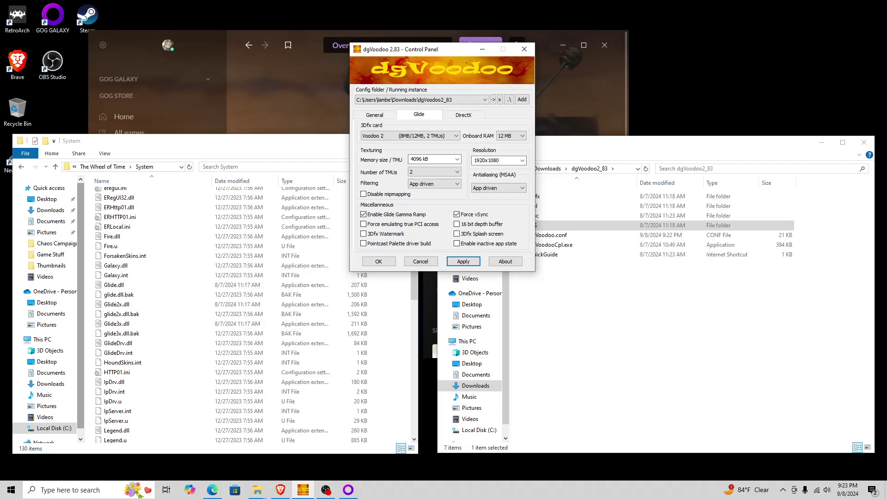
Set Glide antialiasing to 8x MSAA, keep the Voodoo 2 card, and apply.
{"action": "left_click", "coordinate": [498, 187]}
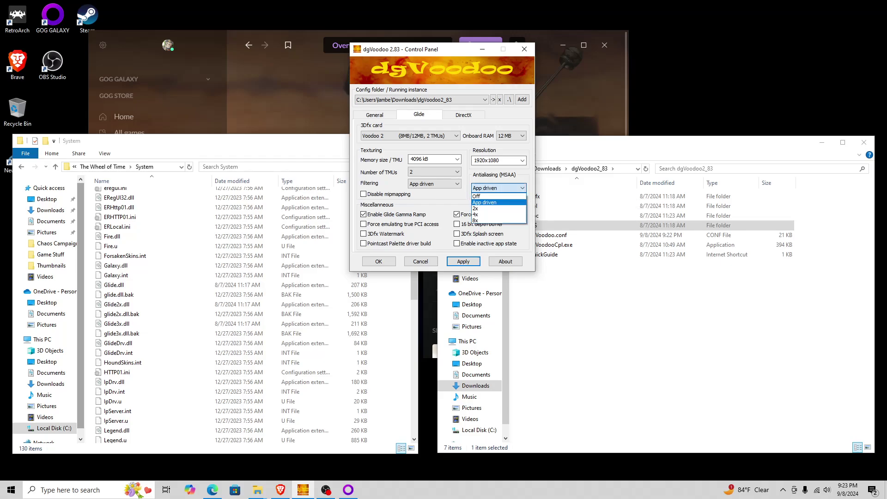
{"action": "key", "text": "Down"}
{"action": "key", "text": "Down"}
{"action": "key", "text": "Down"}
{"action": "key", "text": "Return"}
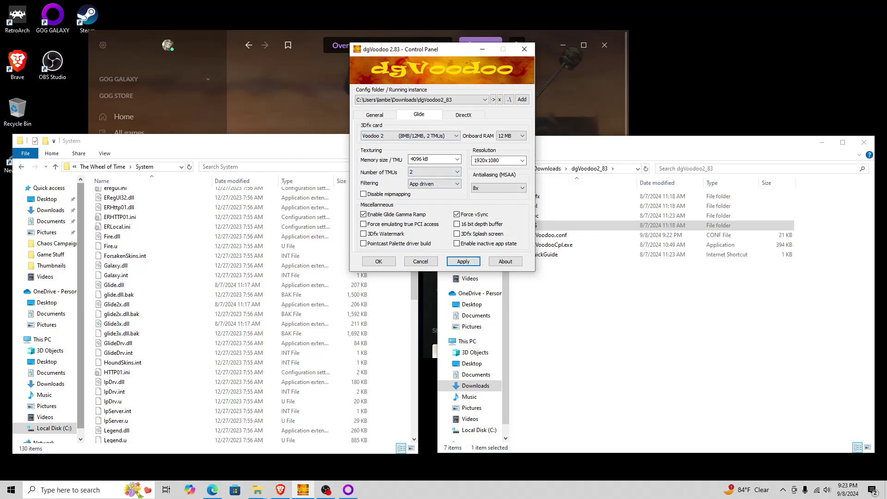
{"action": "left_click", "coordinate": [456, 136]}
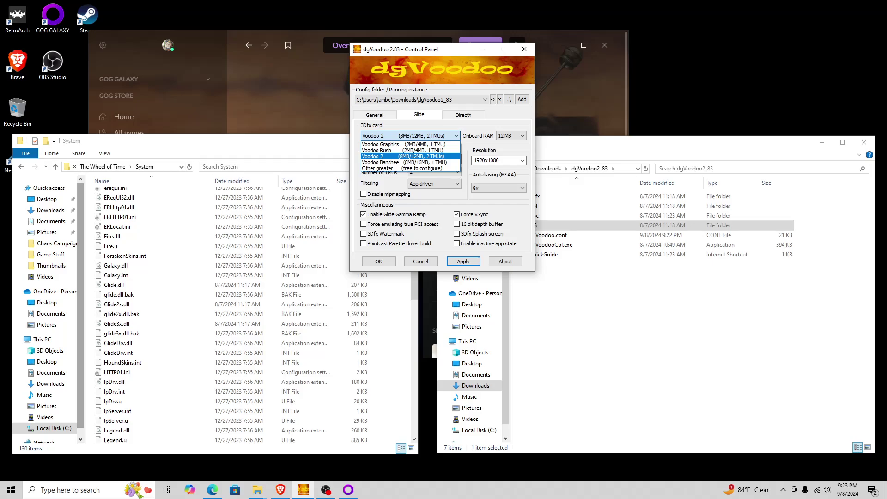
{"action": "key", "text": "Return"}
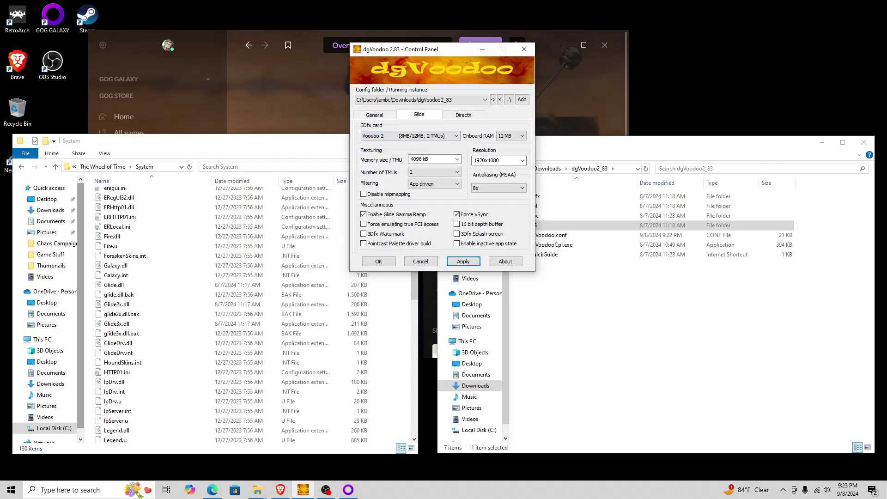
{"action": "key", "text": "Return"}
Set the DirectX resolution to 1920x1080, uncheck dgVoodoo Watermark, and apply.
{"action": "left_click", "coordinate": [464, 115]}
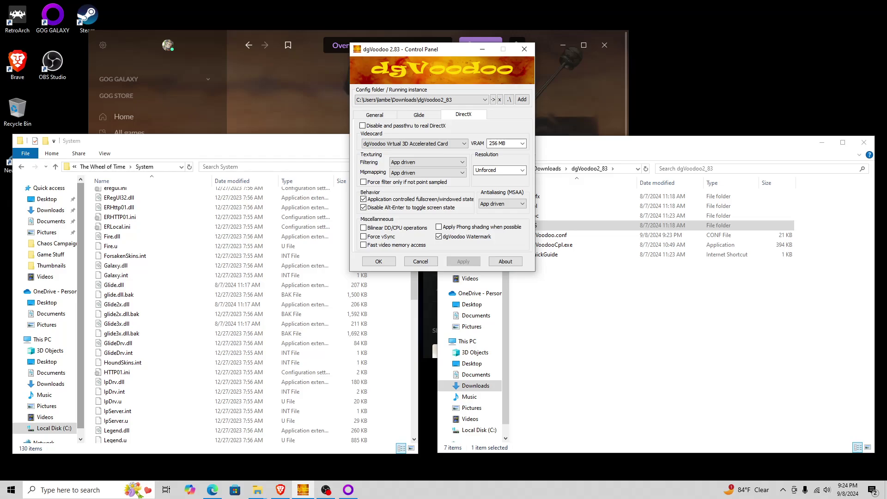
{"action": "left_click", "coordinate": [498, 170]}
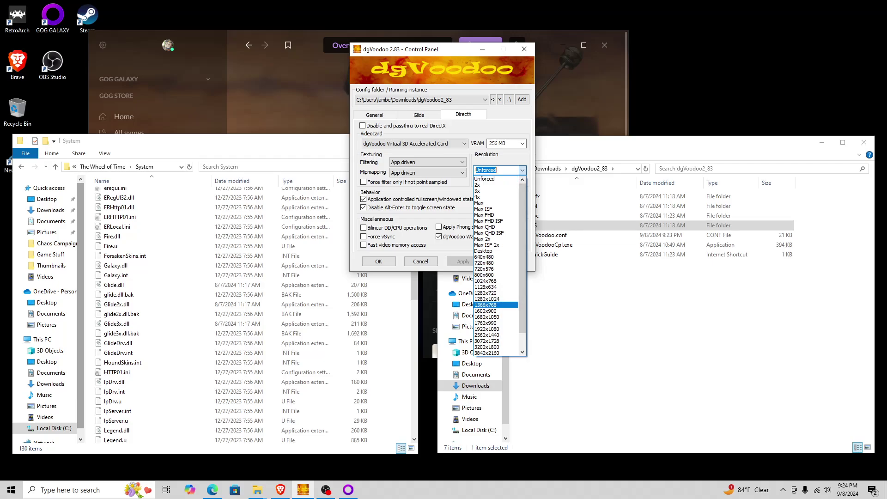
{"action": "left_click", "coordinate": [488, 329]}
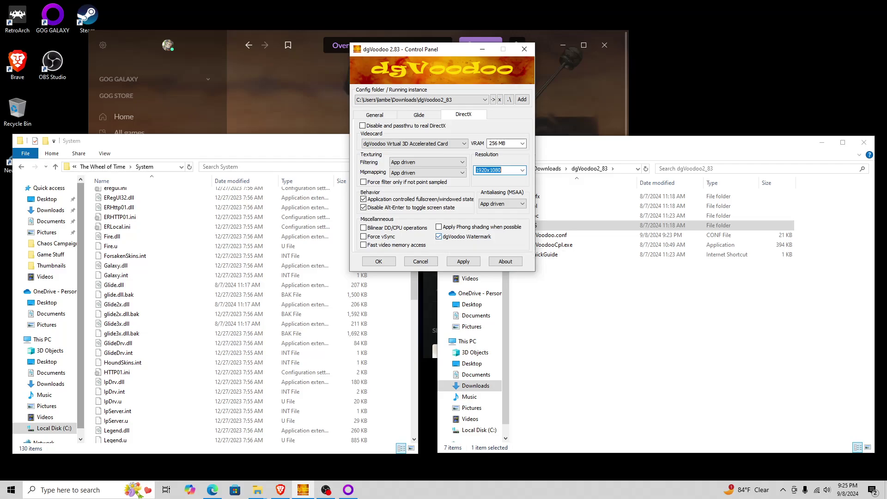
{"action": "left_click", "coordinate": [439, 236]}
{"action": "left_click", "coordinate": [463, 261]}
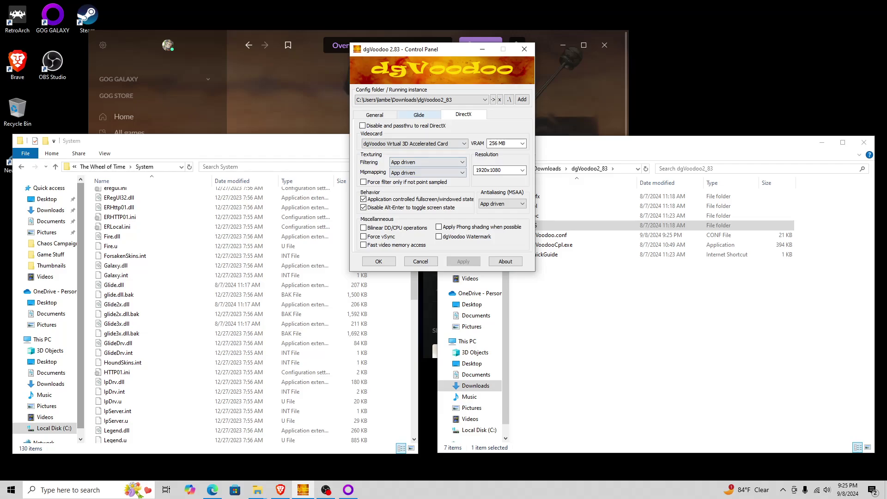
{"action": "left_click", "coordinate": [419, 114]}
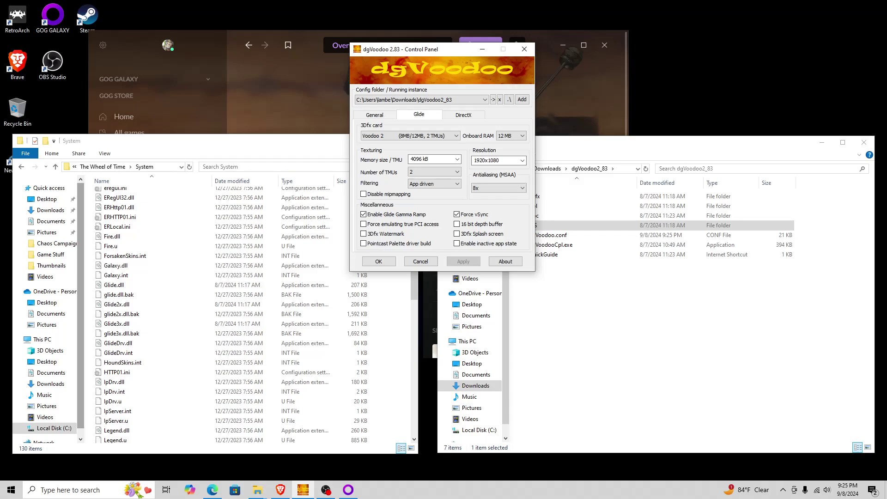
Return to the General tab to review the full-screen, aspect-preserving stretched scaling.
{"action": "left_click", "coordinate": [374, 115]}
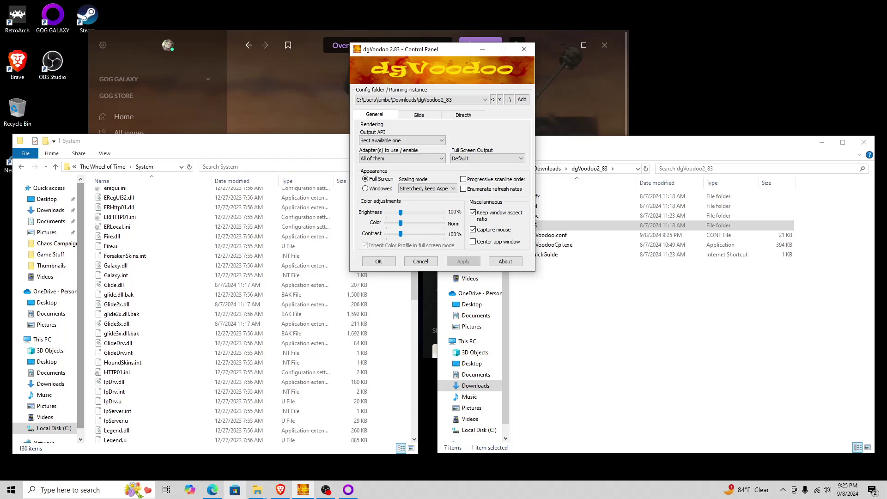
Switch to Microsoft Edge, which shows the dgVoodoo2 Frequently Asked Questions setup page.
{"action": "left_click", "coordinate": [212, 489]}
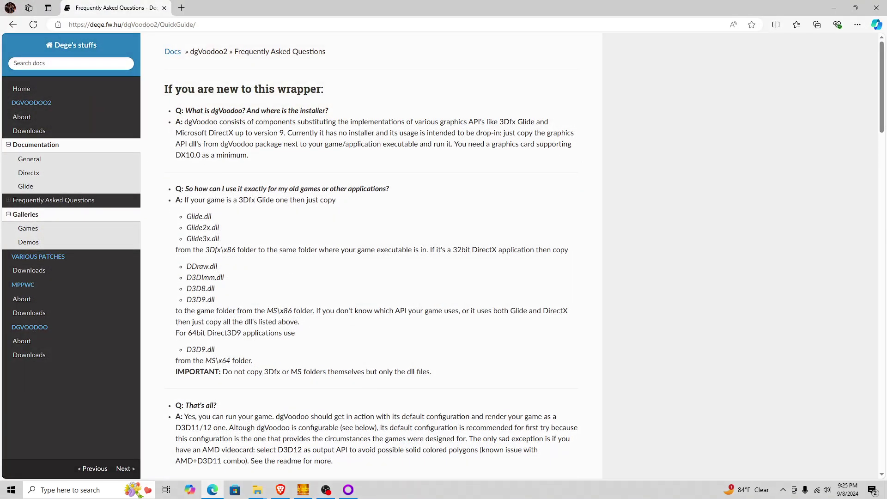